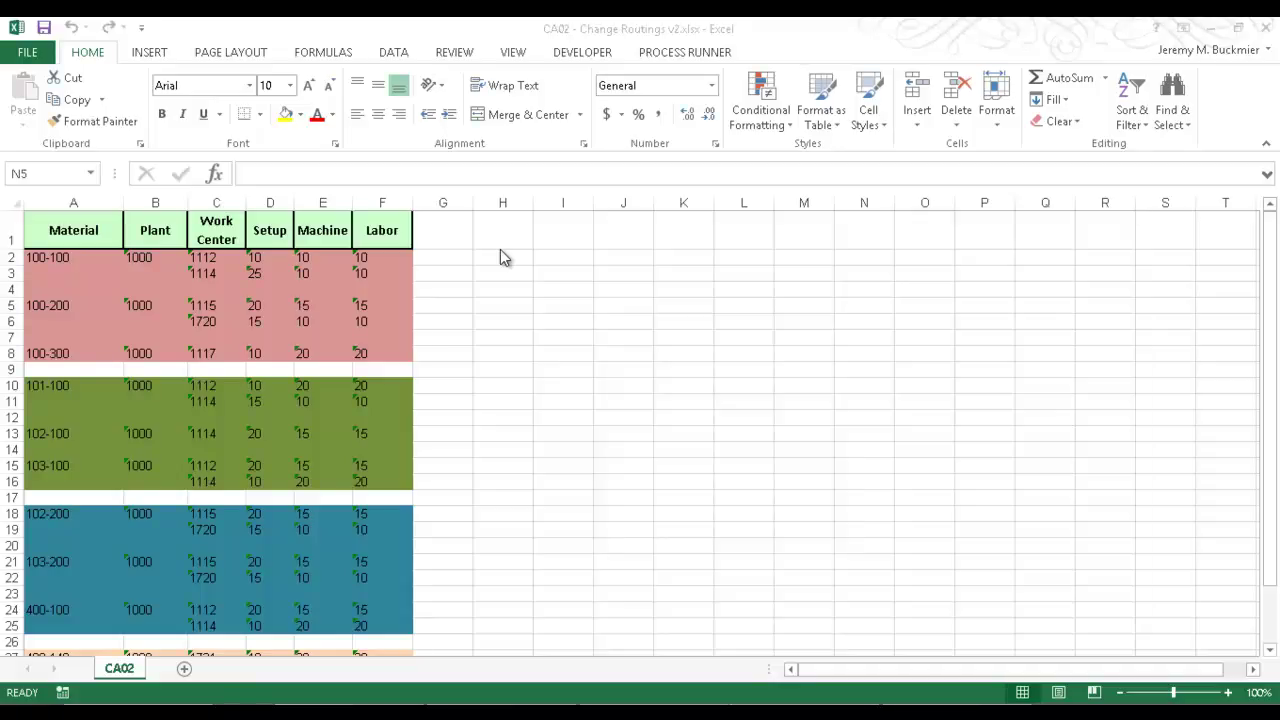
# - Show the ProcessRunner options: Start Row 2, End Row 50, process CA02 GUI Scripting
pyautogui.click(690, 53)
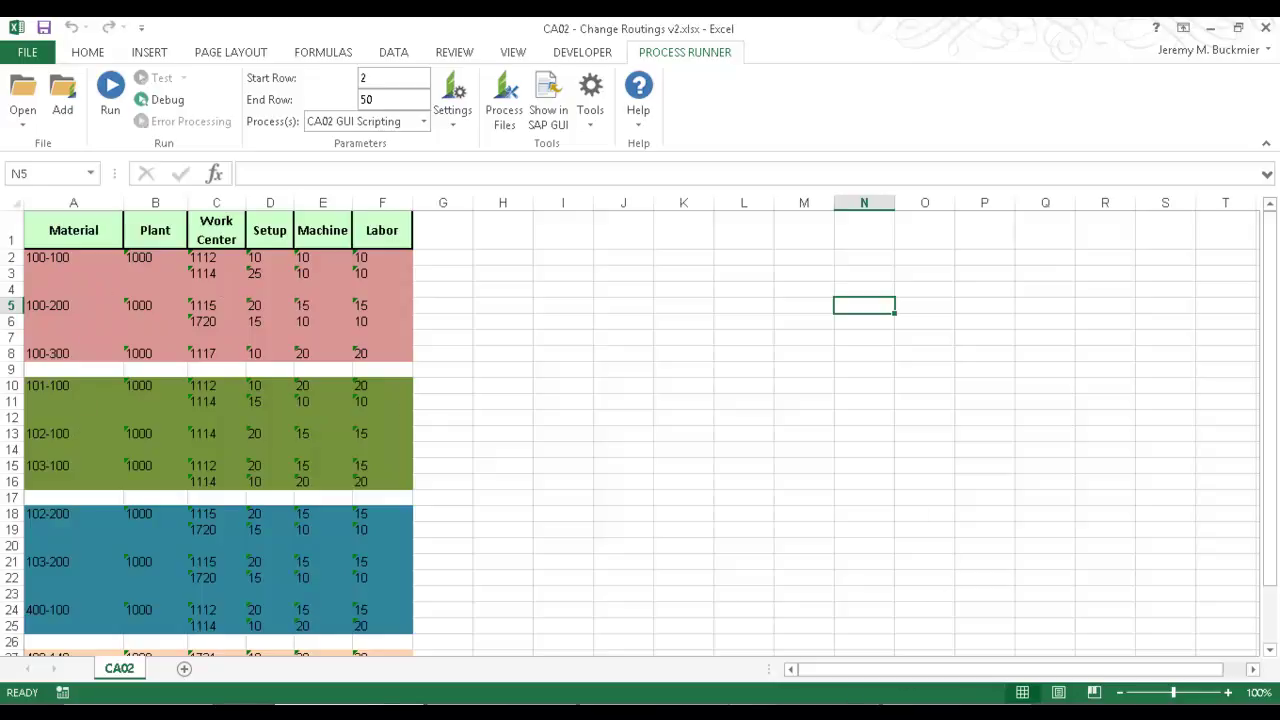
# - Bring up CA03 routing 100-200 and scroll to its Setup, Machine and Labor columns
pyautogui.hotkey('alt', 'Tab')
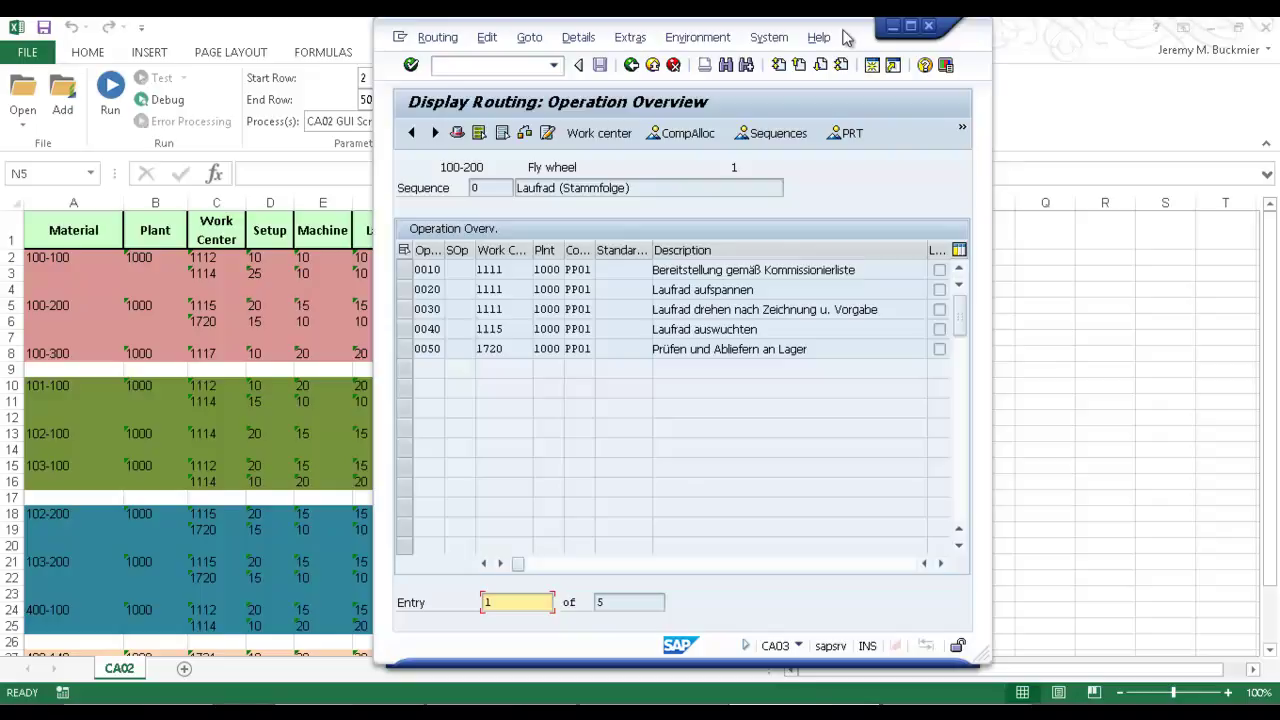
pyautogui.moveTo(843, 37); pyautogui.dragTo(932, 50)
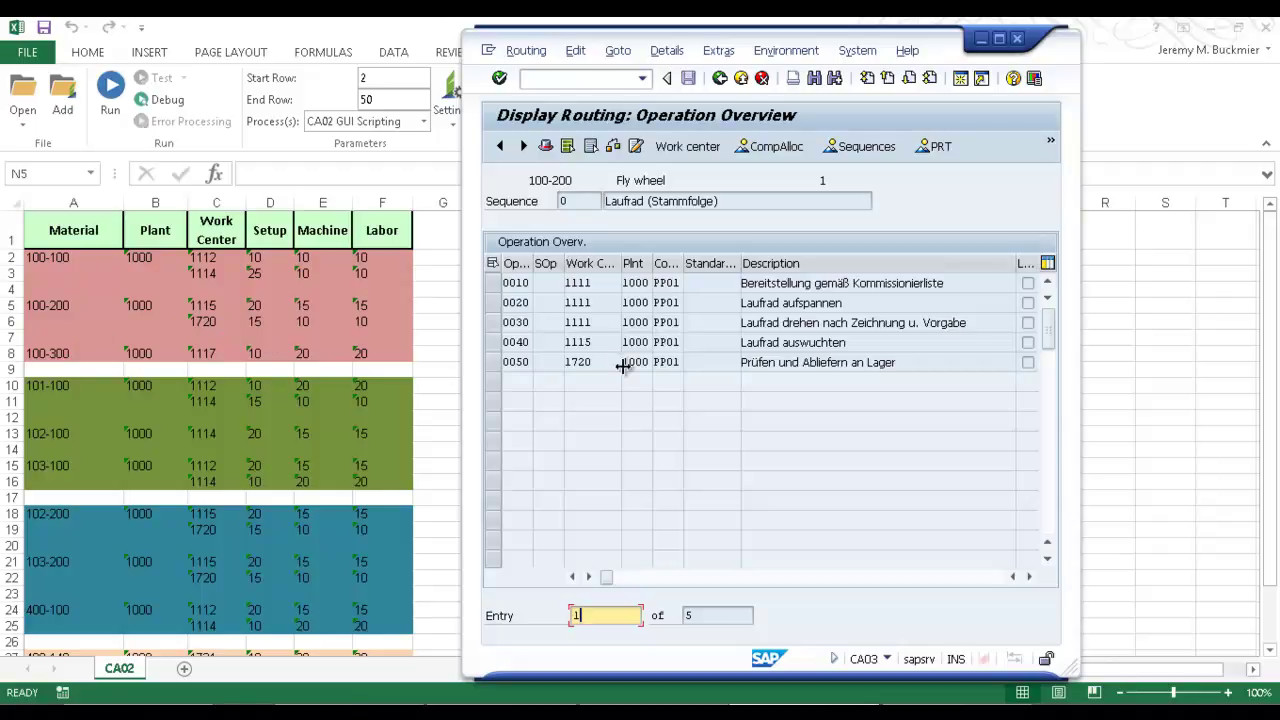
pyautogui.click(1030, 577)
pyautogui.click(1030, 577)
pyautogui.click(1030, 577)
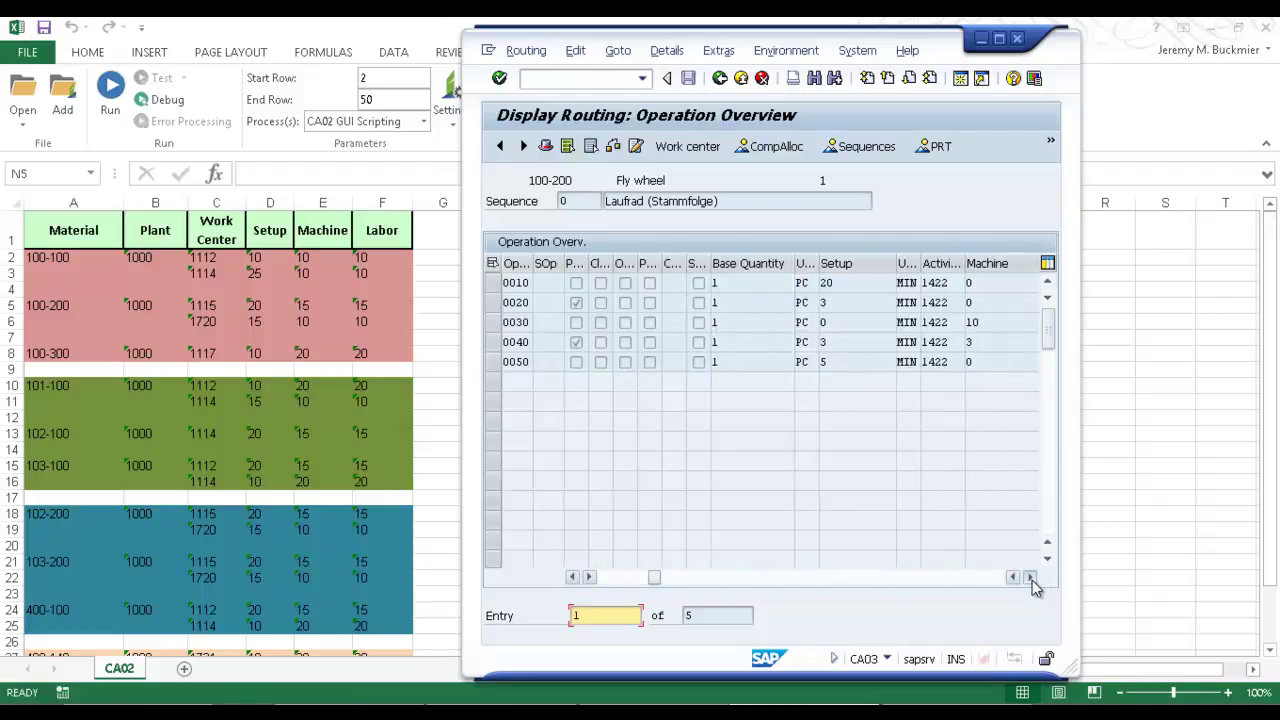
pyautogui.click(1030, 577)
pyautogui.click(1030, 577)
pyautogui.click(1030, 577)
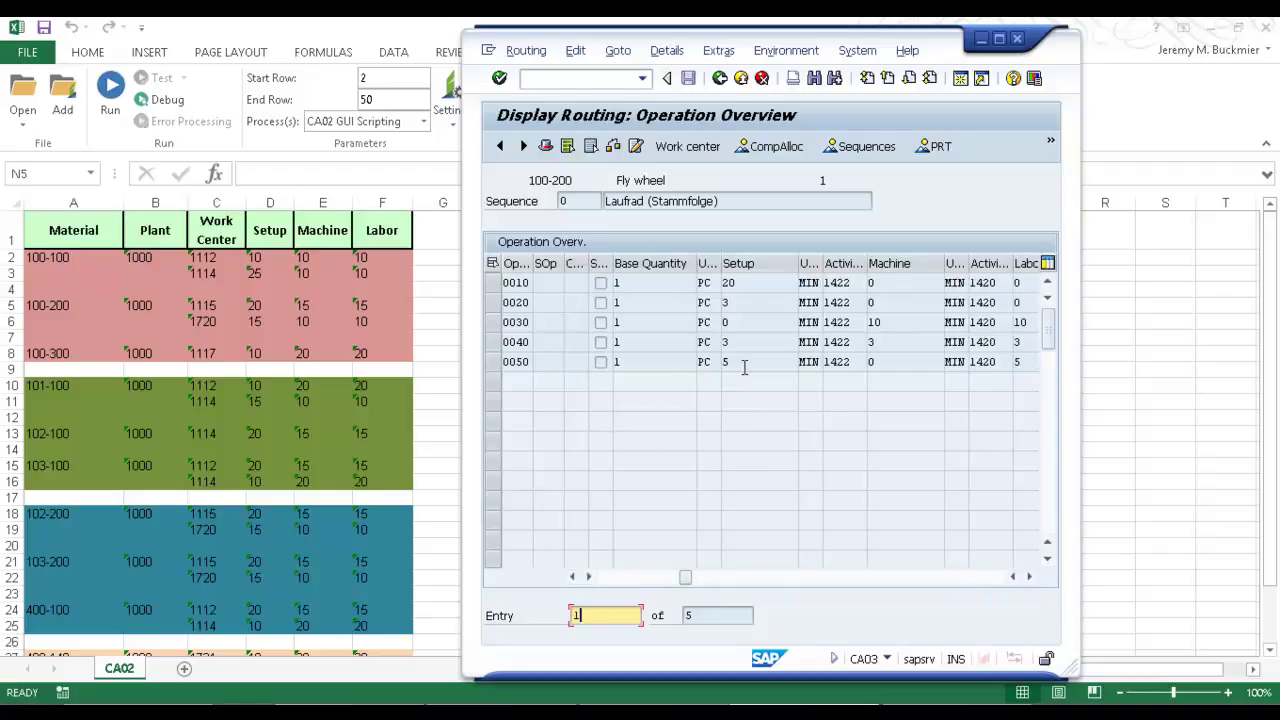
pyautogui.click(1030, 577)
pyautogui.click(1030, 577)
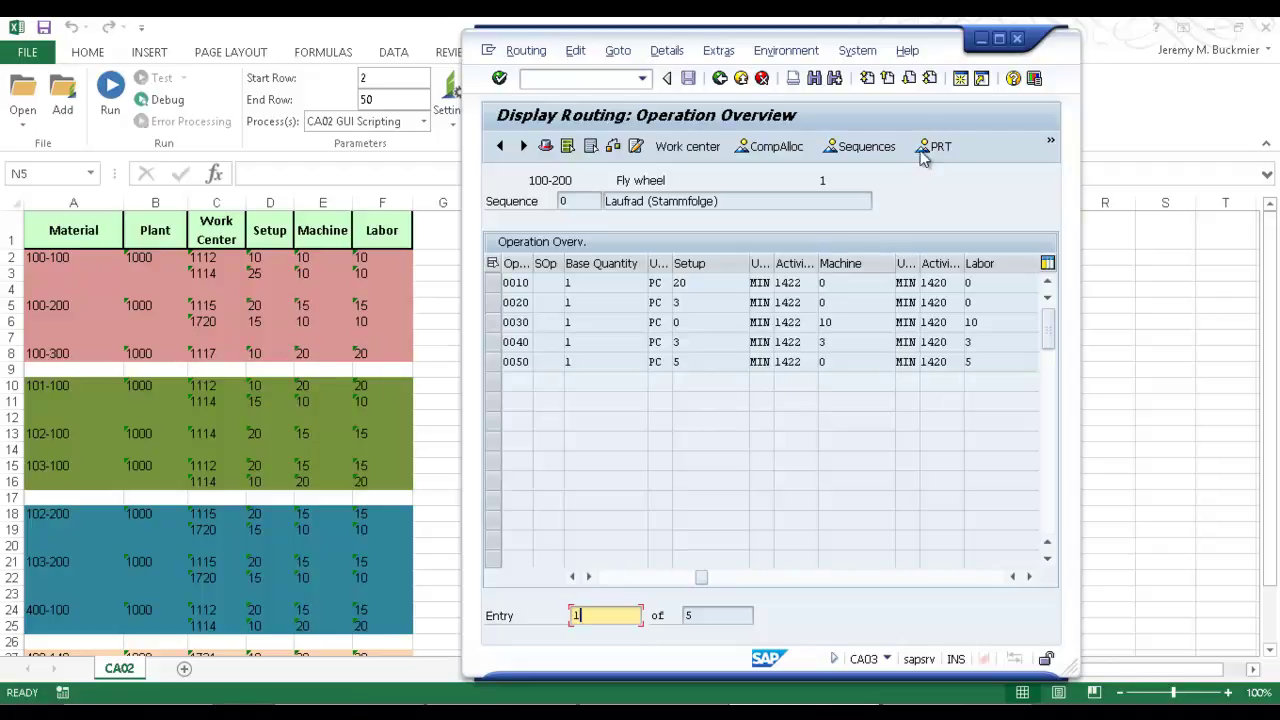
# - Run the CA02 GUI Scripting process in a new SAP GUI session
pyautogui.click(983, 39)
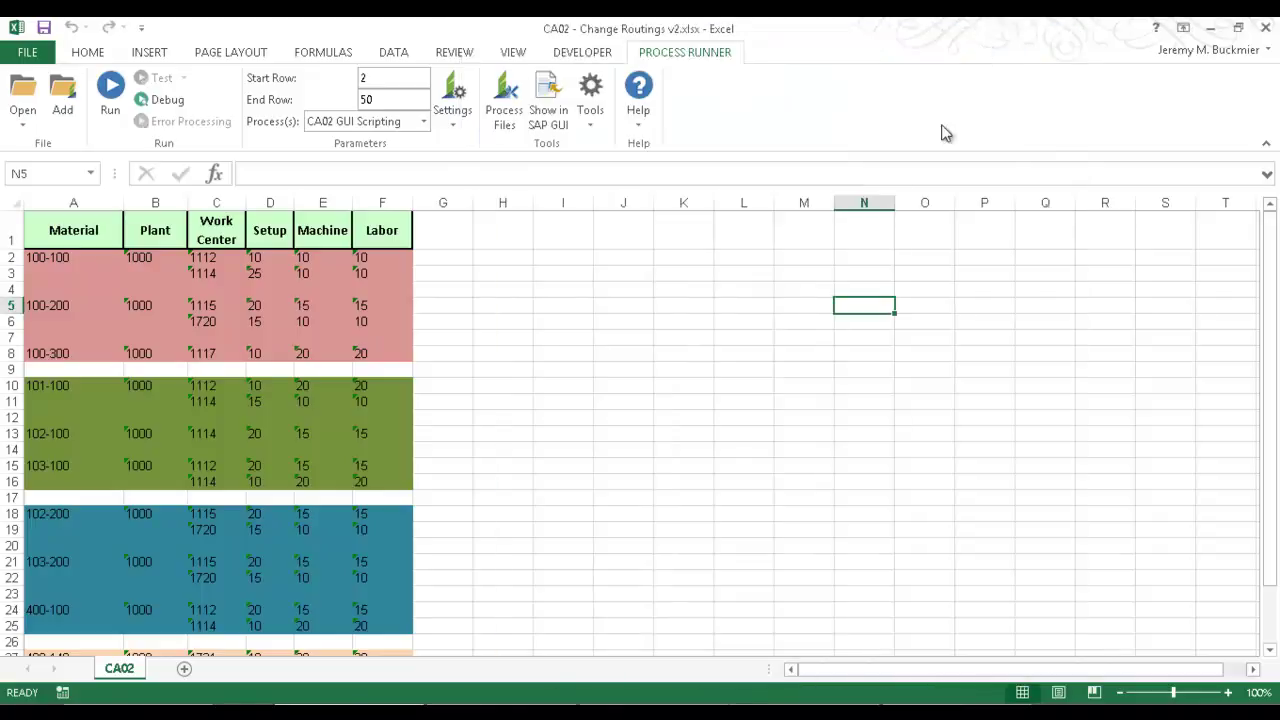
pyautogui.click(112, 90)
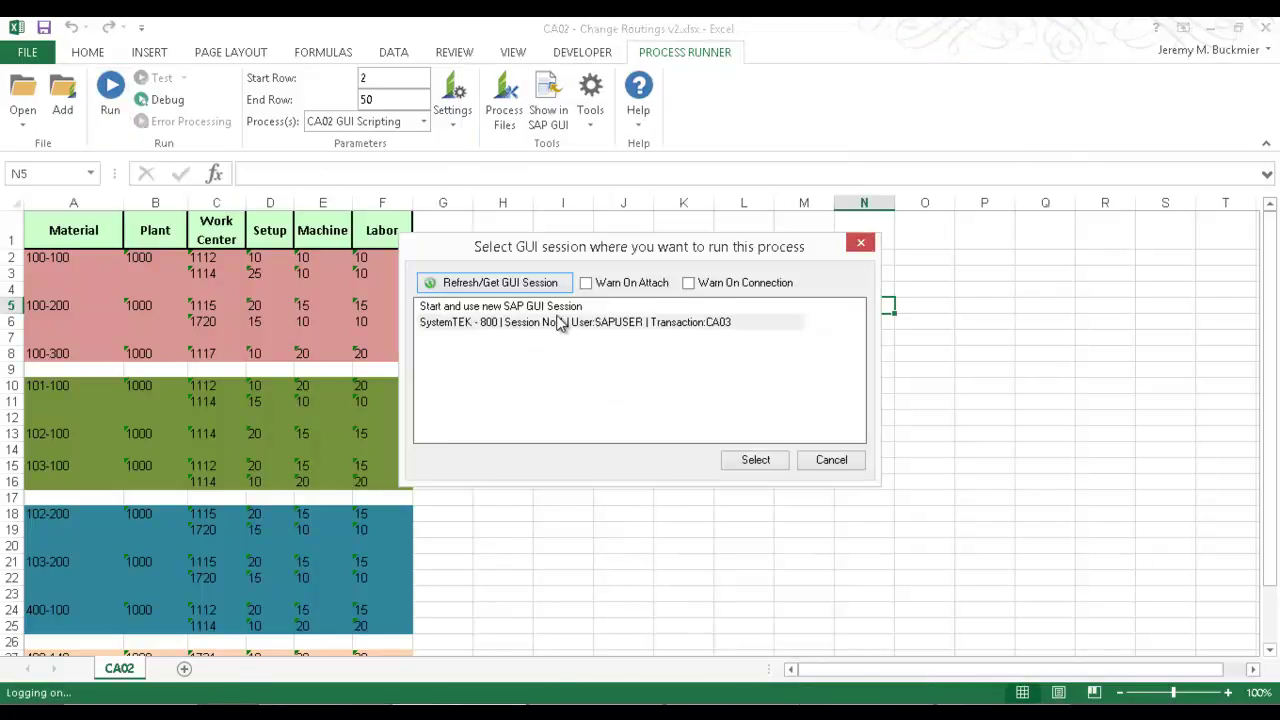
pyautogui.click(560, 310)
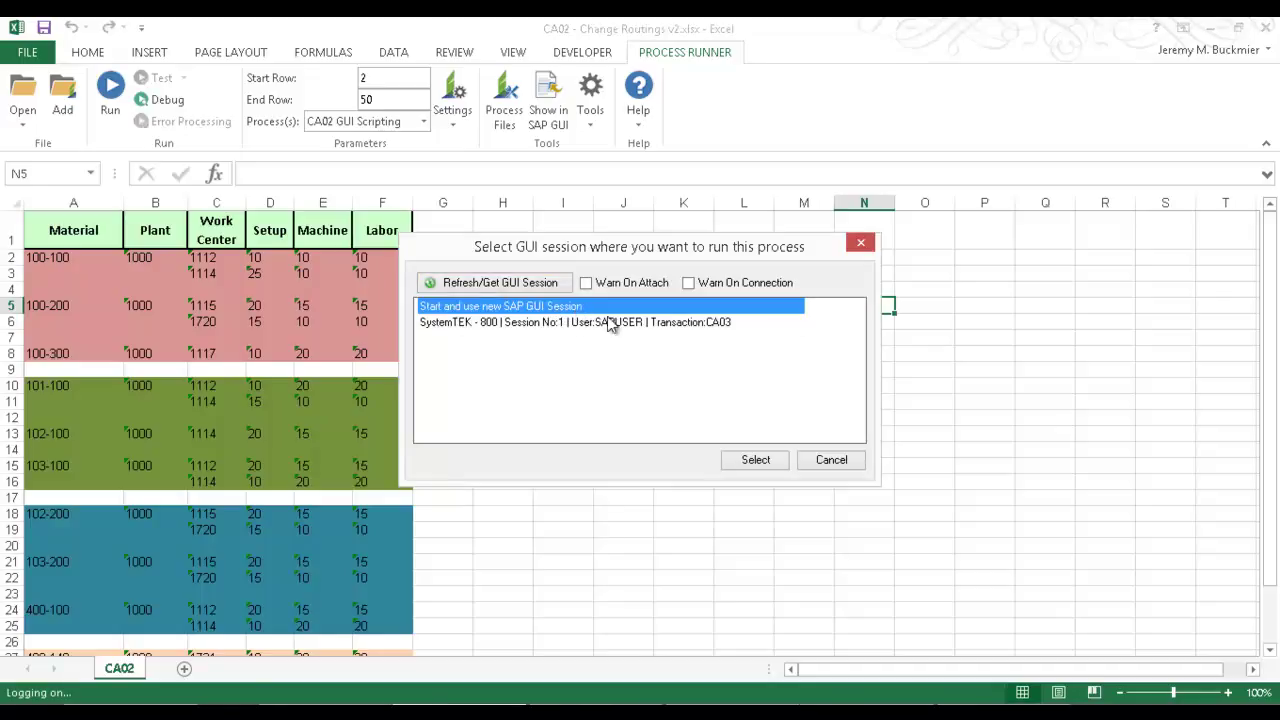
pyautogui.click(755, 462)
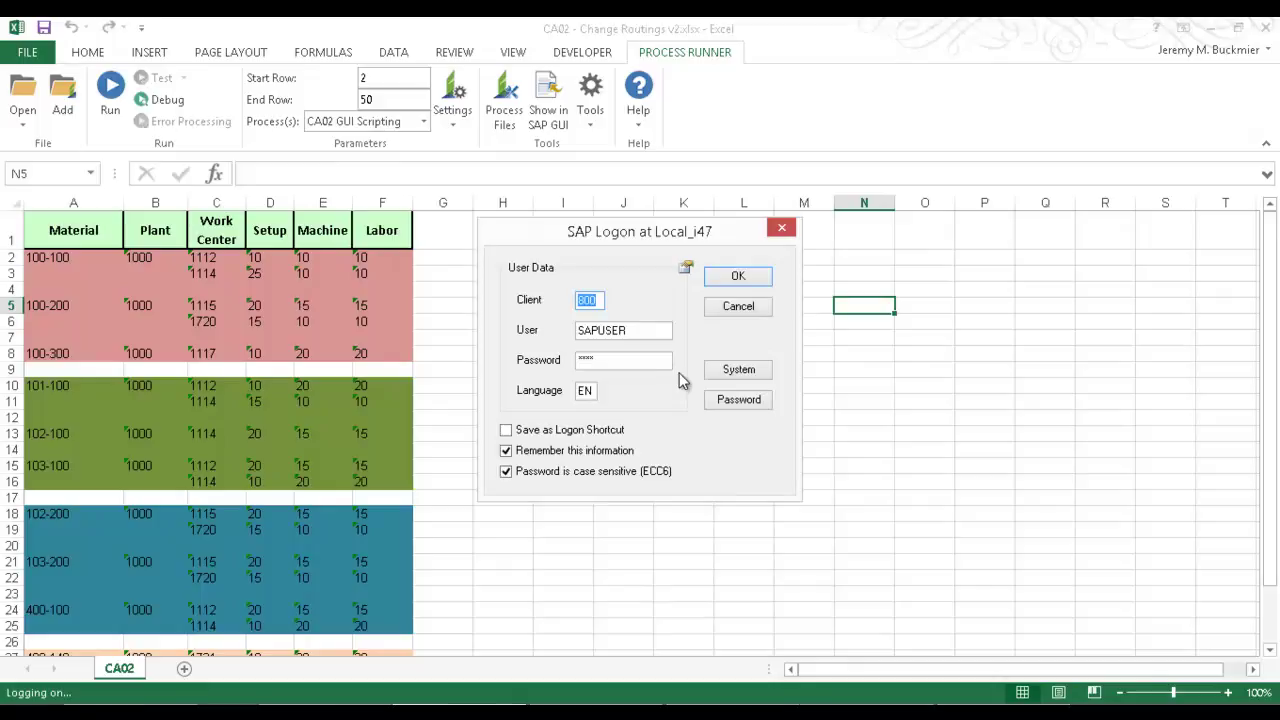
# - Log on to SAP system Local_i47 with the filled-in logon details
pyautogui.click(737, 370)
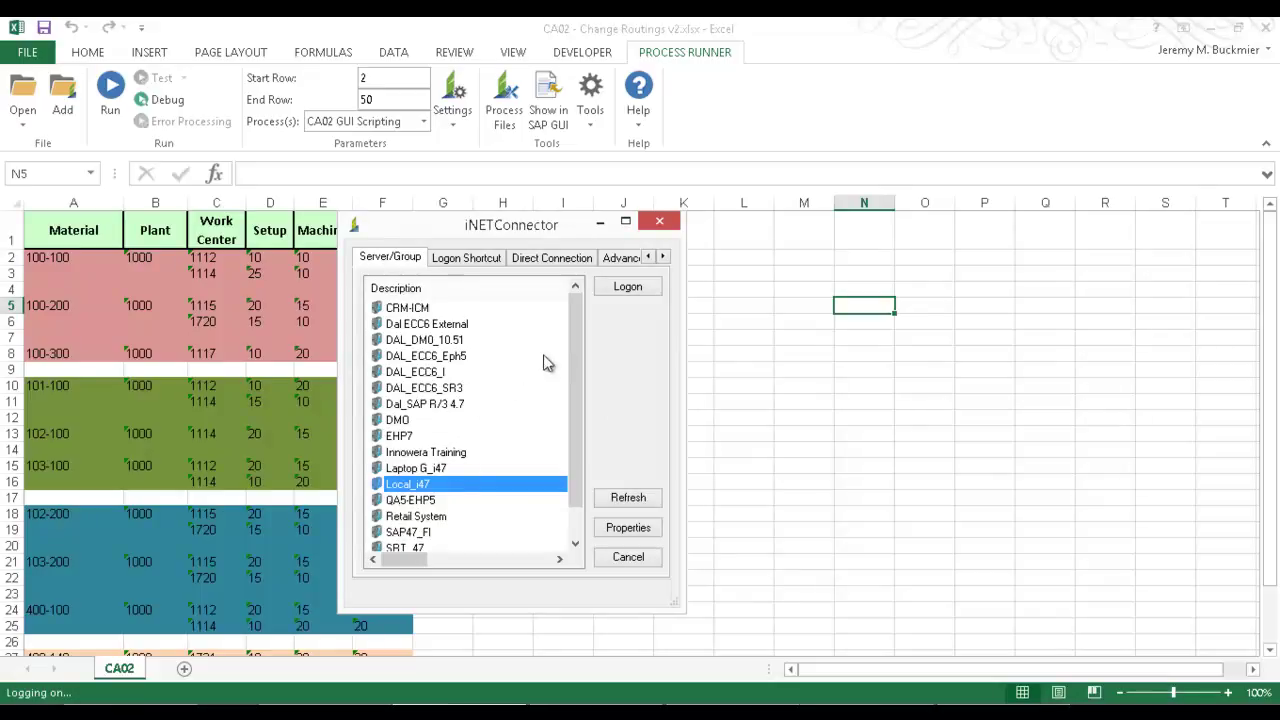
pyautogui.click(624, 289)
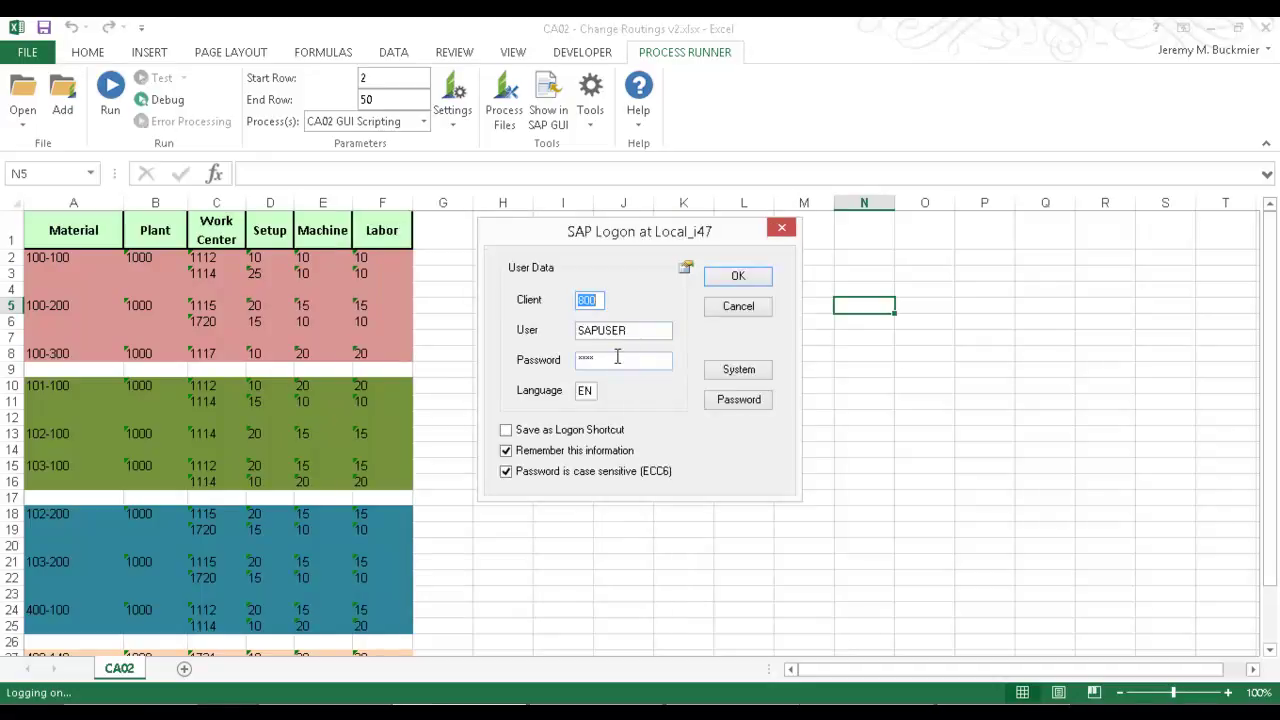
pyautogui.click(739, 281)
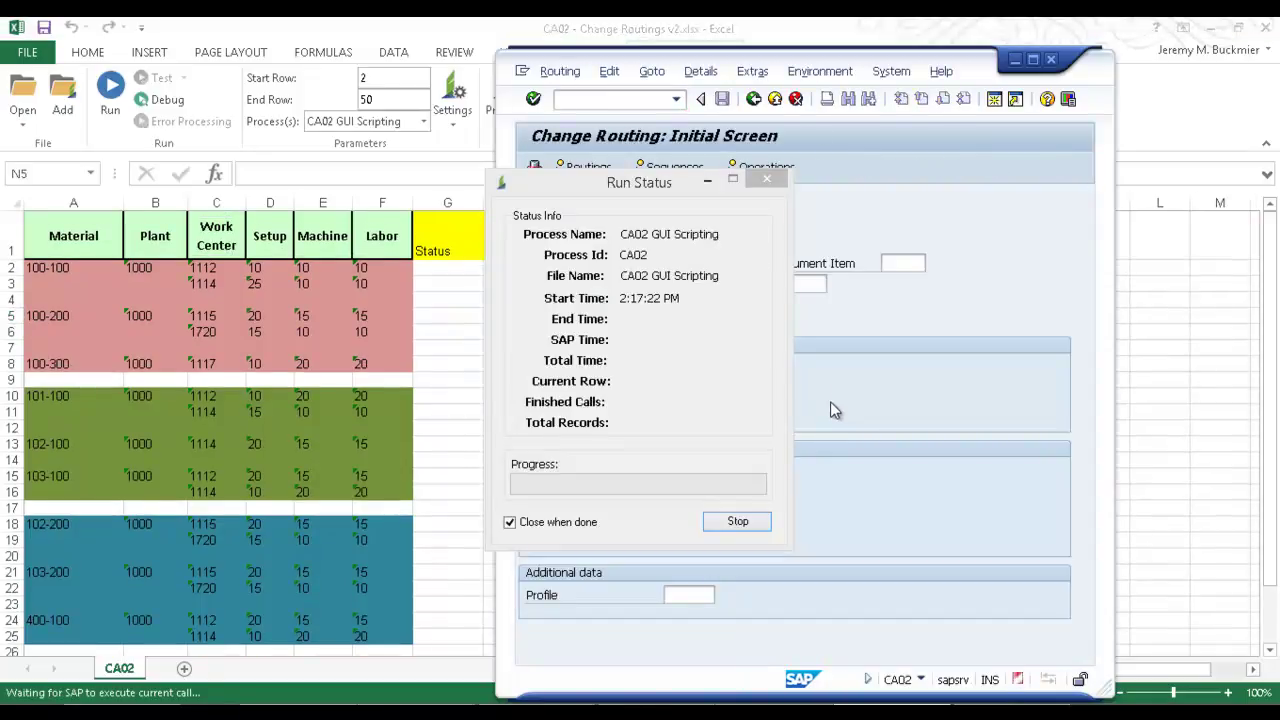
# - Move the Run Status box aside to watch the Status column fill in
pyautogui.click(667, 188)
pyautogui.moveTo(667, 188); pyautogui.dragTo(321, 189)
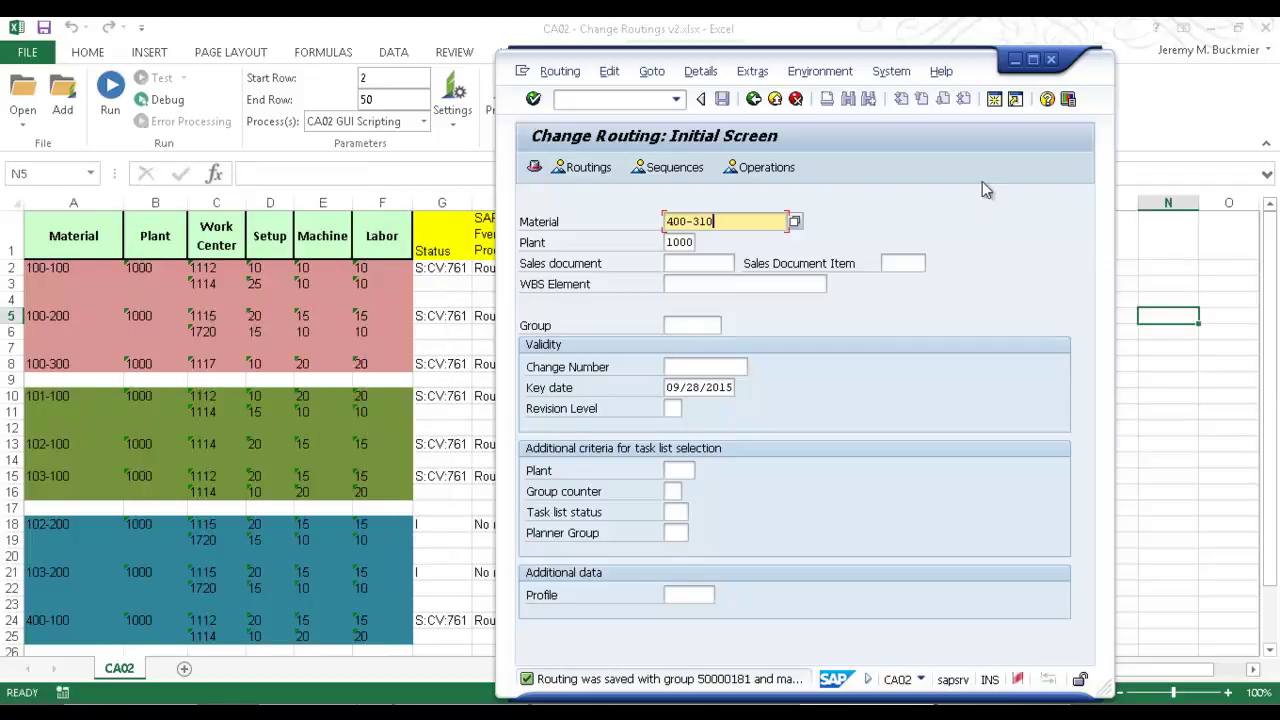
# - Reopen material 100-200's routing operations in CA03
pyautogui.click(1014, 60)
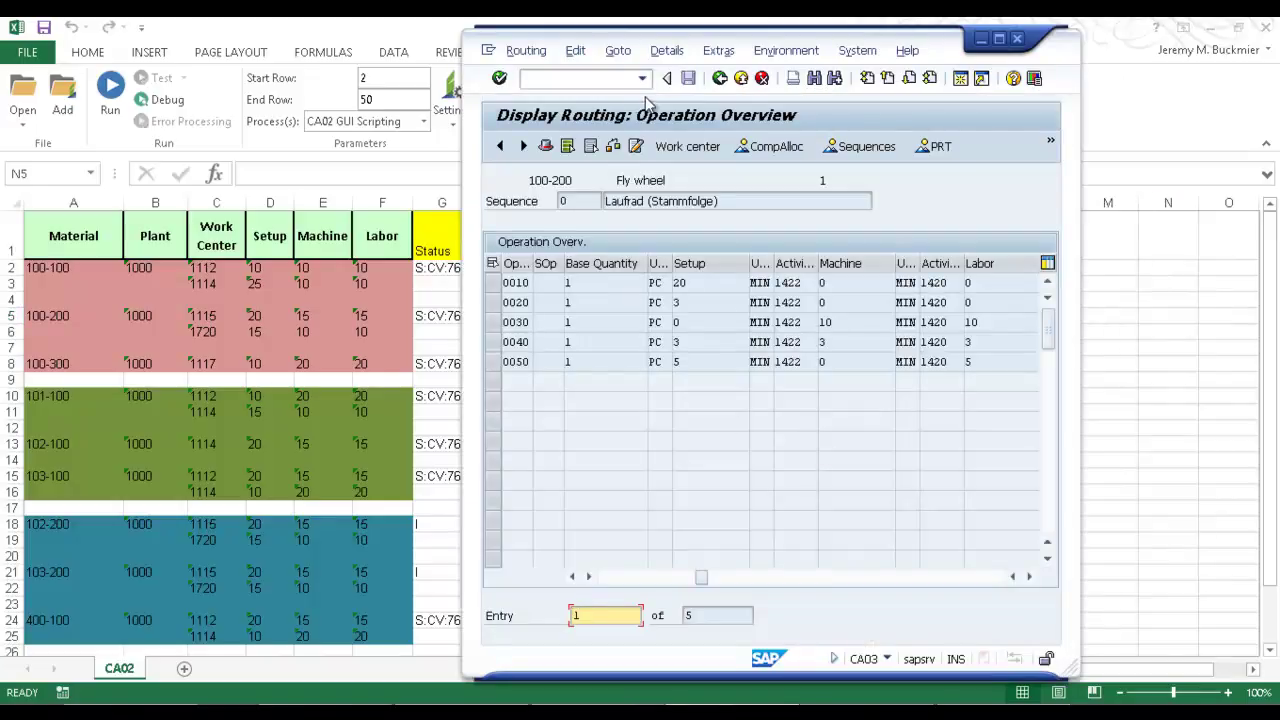
pyautogui.click(741, 78)
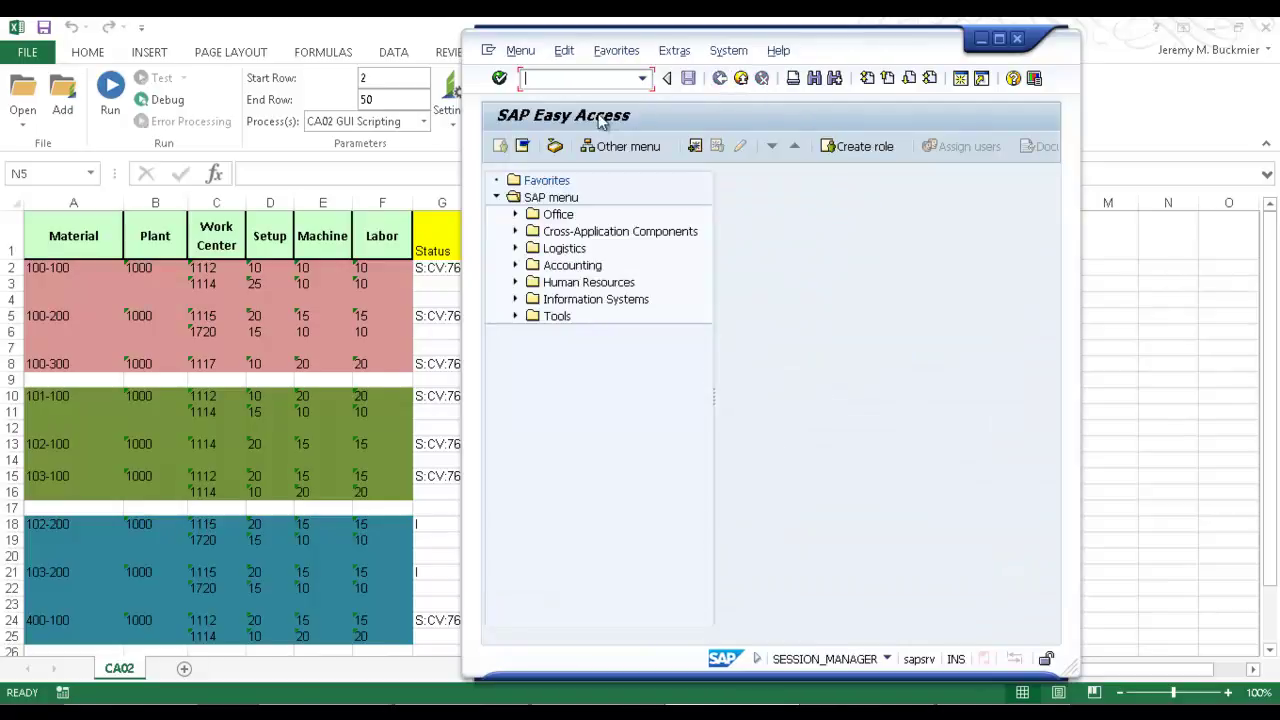
pyautogui.write('CA03')
pyautogui.click(499, 78)
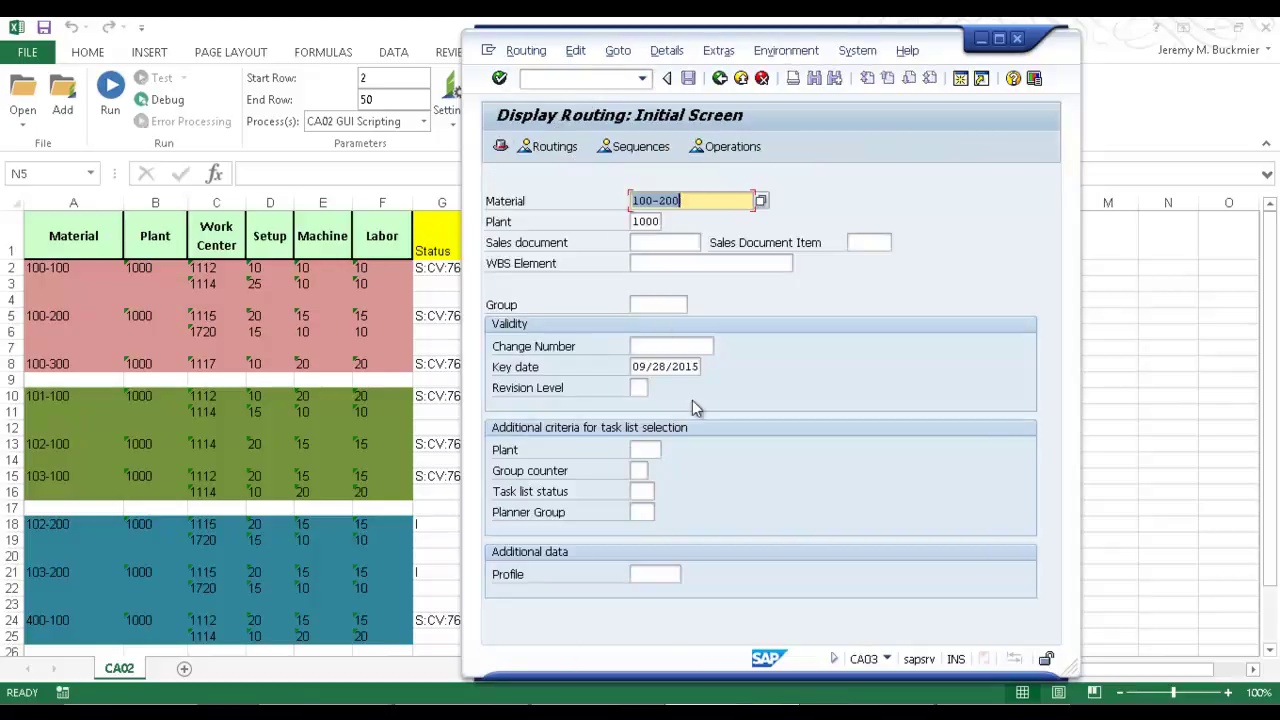
pyautogui.click(499, 78)
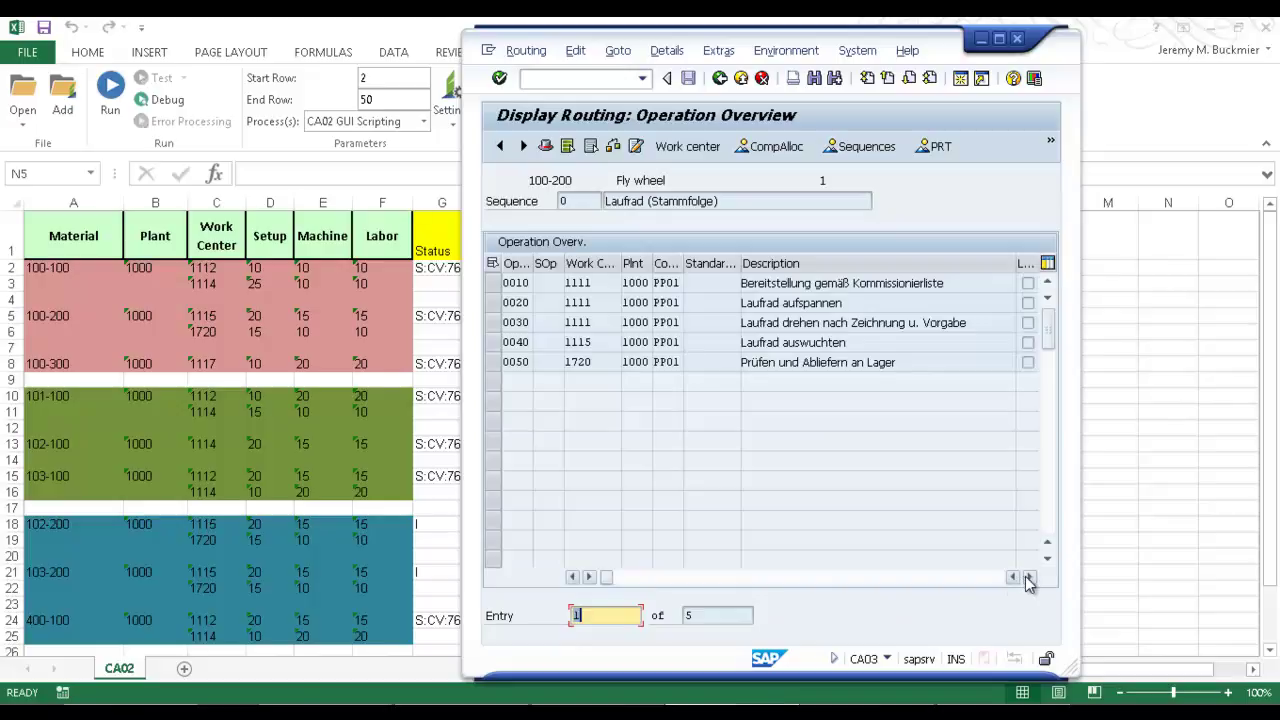
# - Check the new values: operation 0040 at 20/15/15, 0050 at 15/10/10
pyautogui.click(1029, 580)
pyautogui.click(1029, 580)
pyautogui.click(1029, 580)
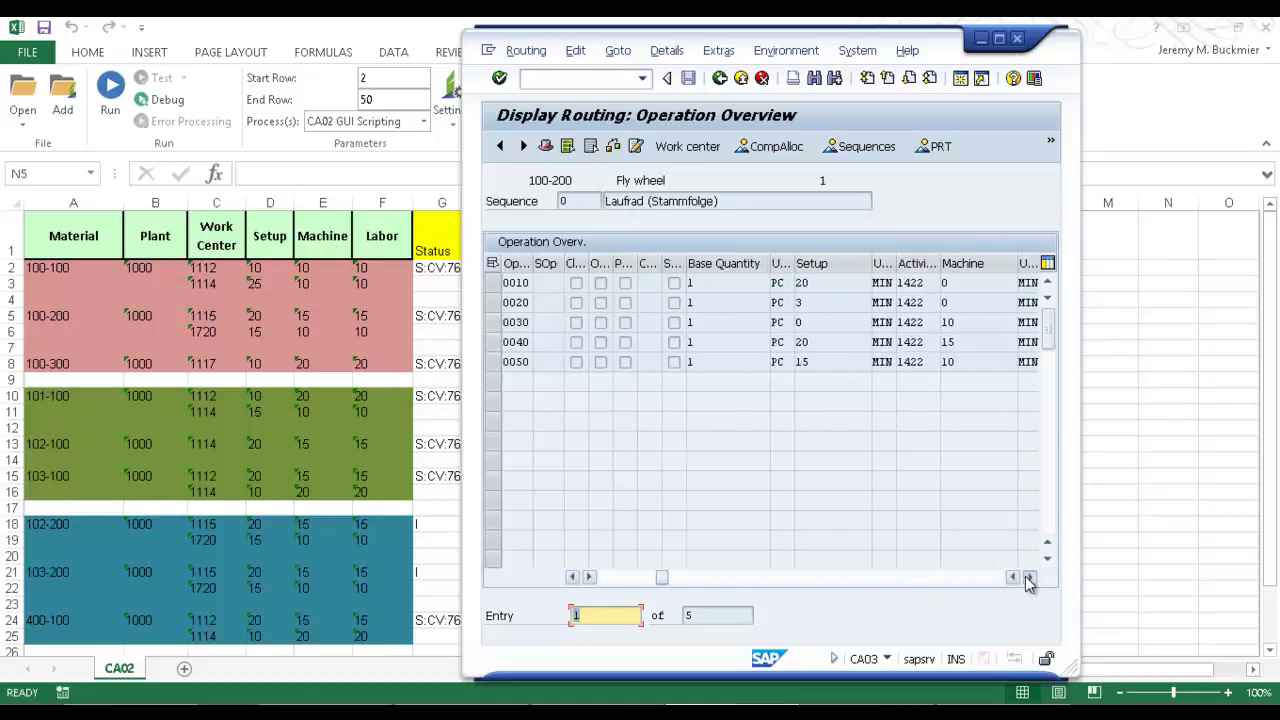
pyautogui.click(1029, 580)
pyautogui.click(1029, 580)
pyautogui.click(1029, 580)
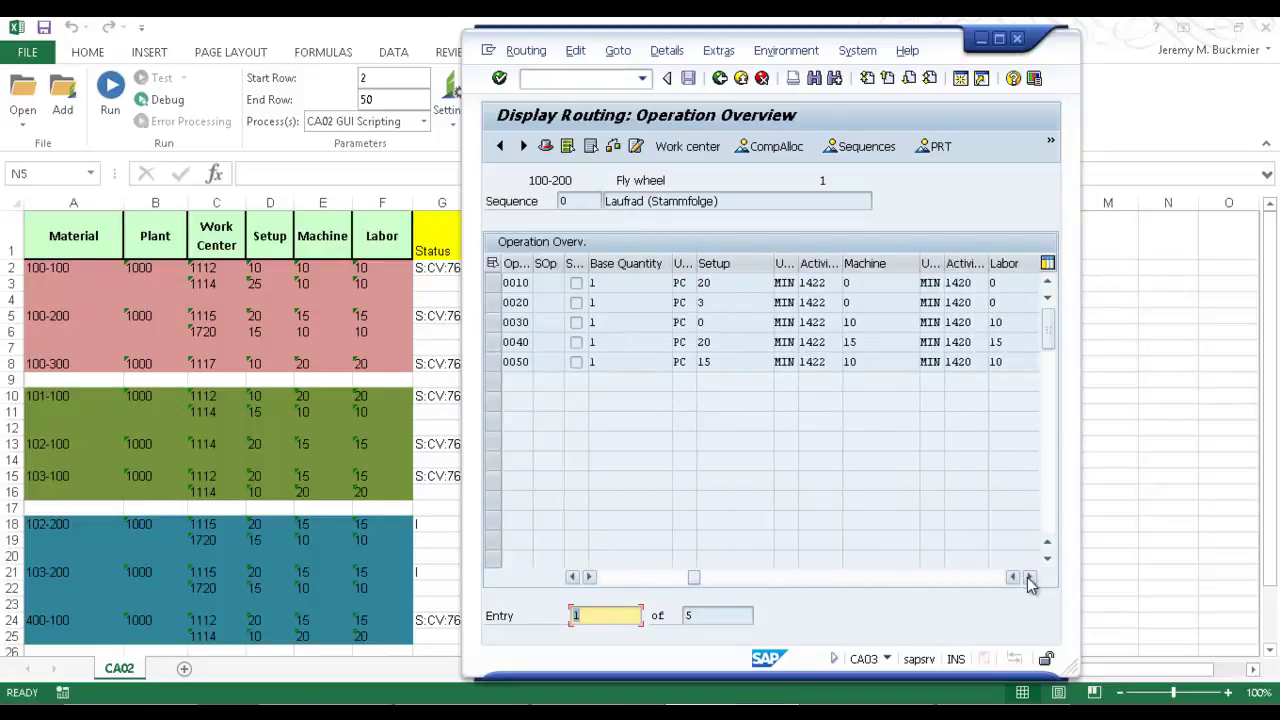
pyautogui.click(1029, 580)
pyautogui.click(1029, 580)
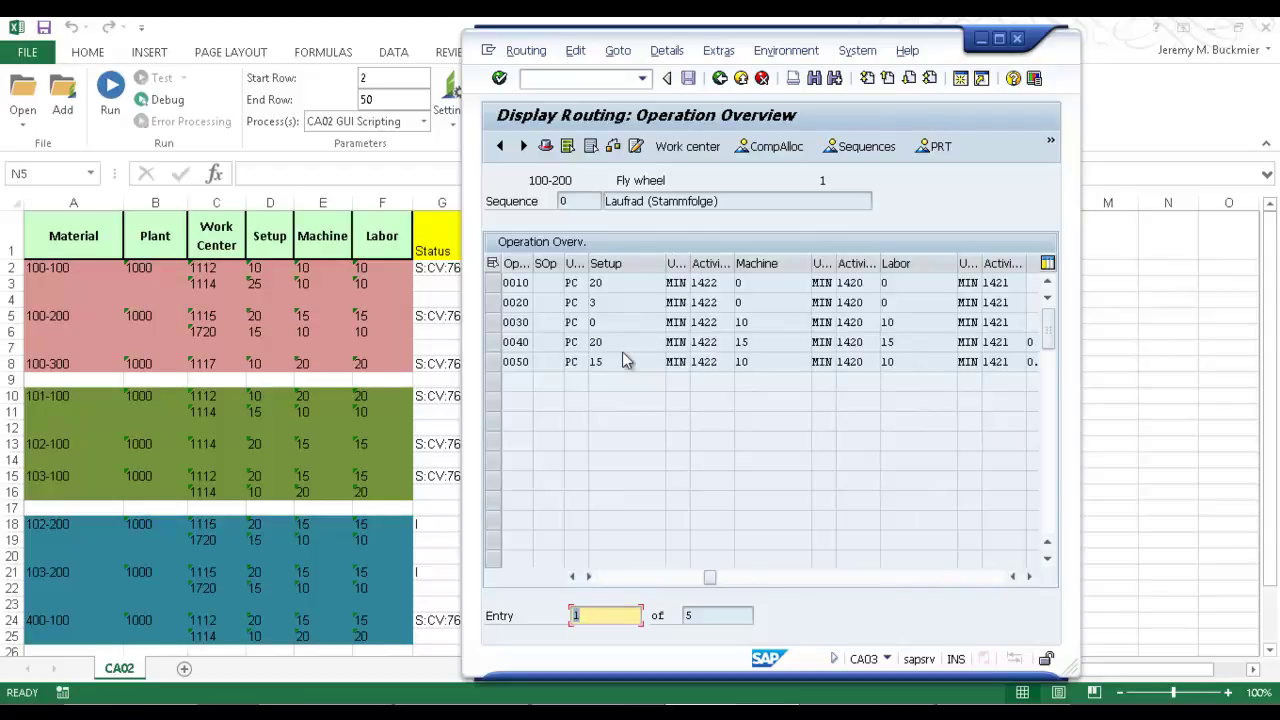